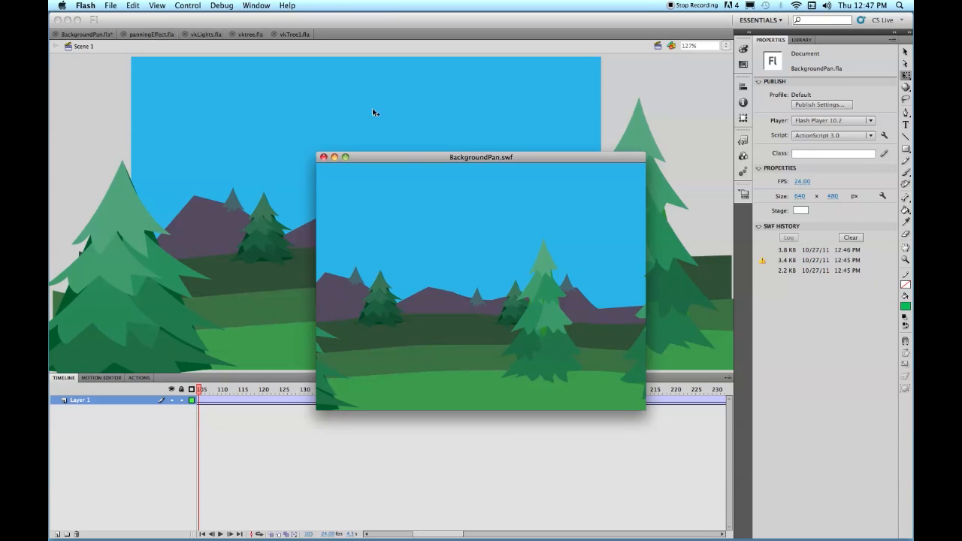
Close the movie preview and open the sky symbol nested inside BackPan for editing, locking the mountains layer on the way
{"action": "left_click", "coordinate": [323, 158]}
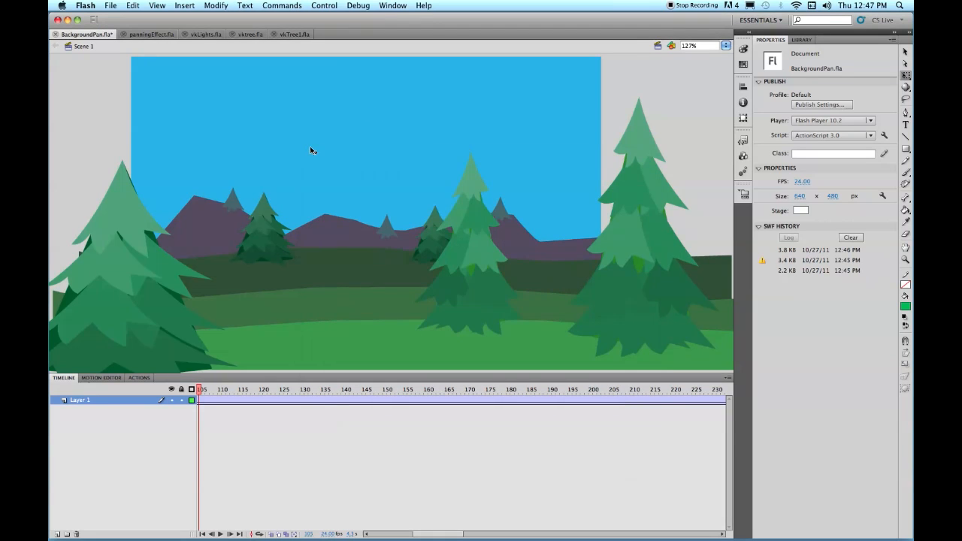
{"action": "double_click", "coordinate": [311, 151]}
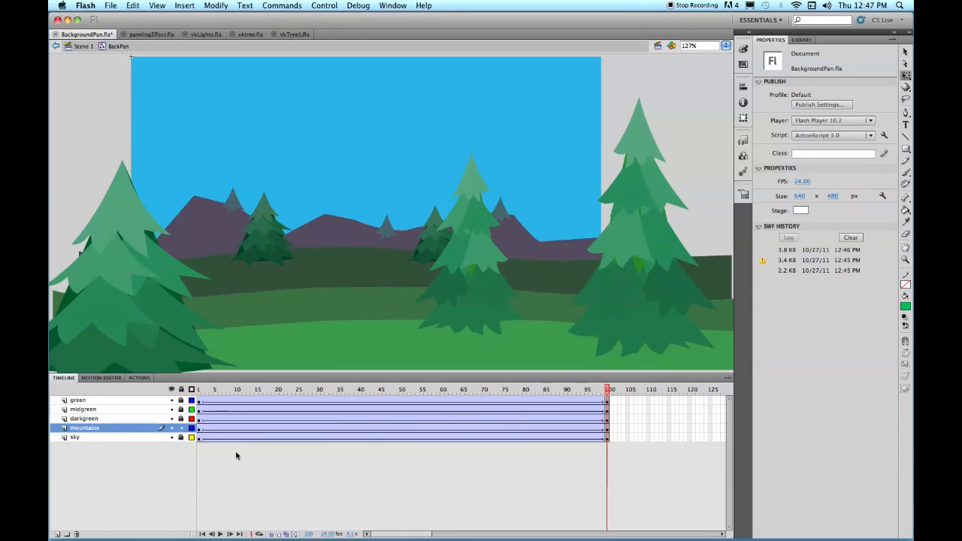
{"action": "left_click", "coordinate": [181, 428]}
{"action": "double_click", "coordinate": [406, 113]}
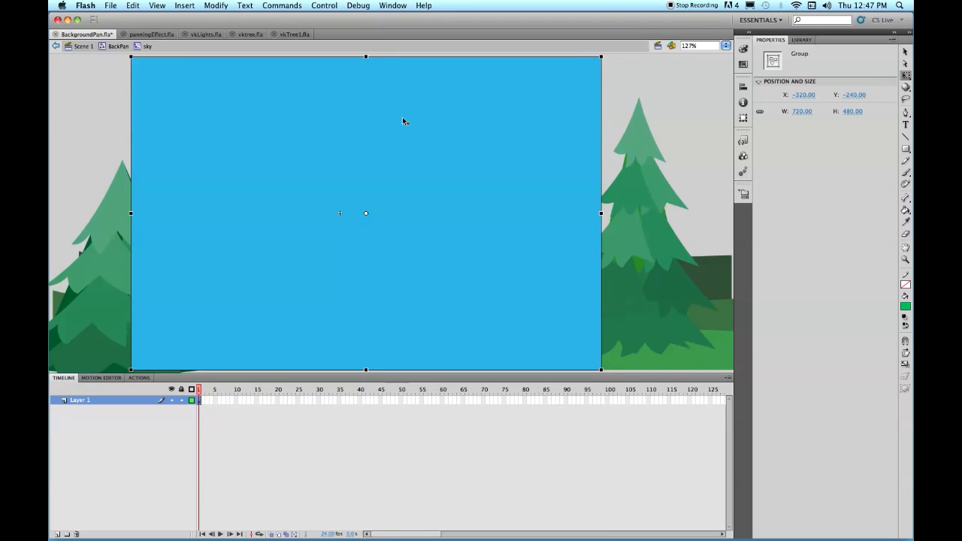
Examine the nested group and drawing object that hold the sky rectangle, and return to the sky symbol
{"action": "left_click", "coordinate": [906, 51]}
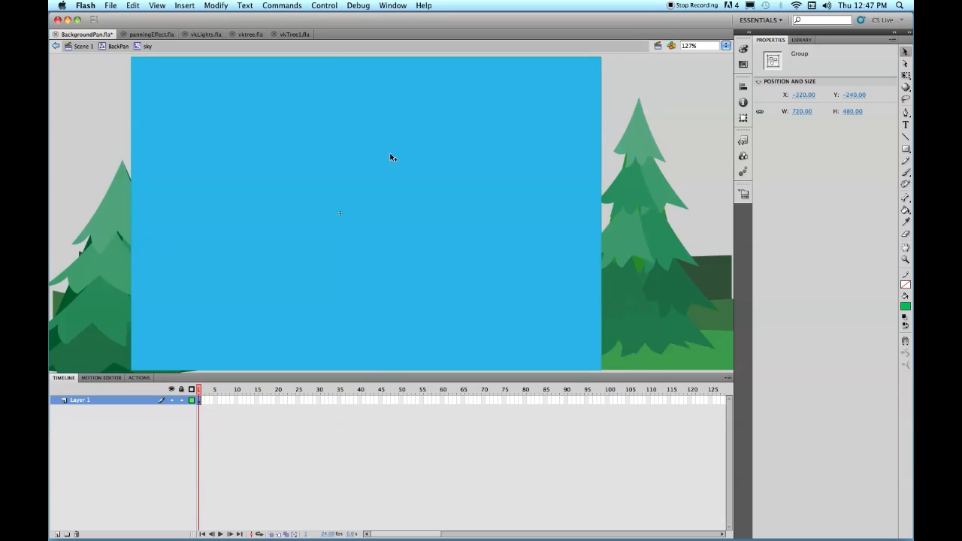
{"action": "left_click", "coordinate": [277, 165]}
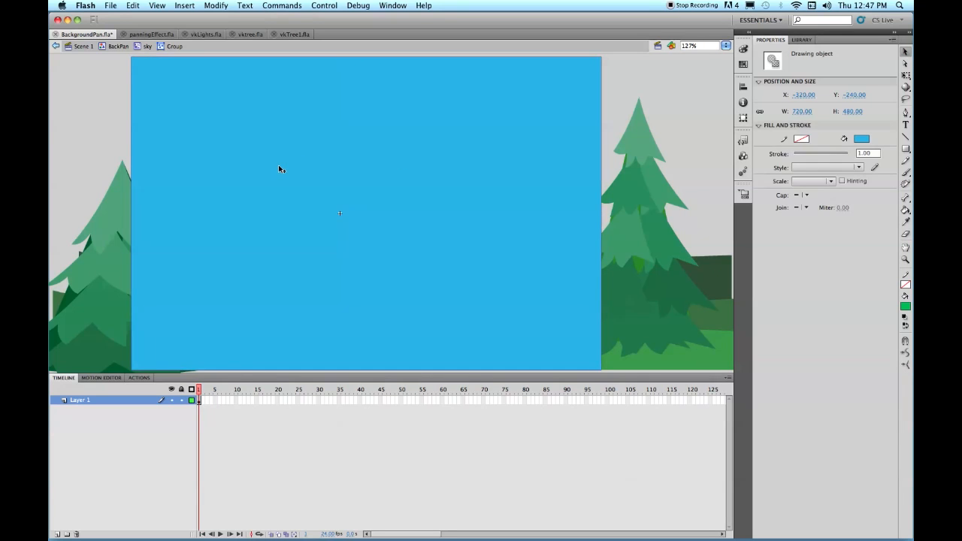
{"action": "double_click", "coordinate": [278, 166]}
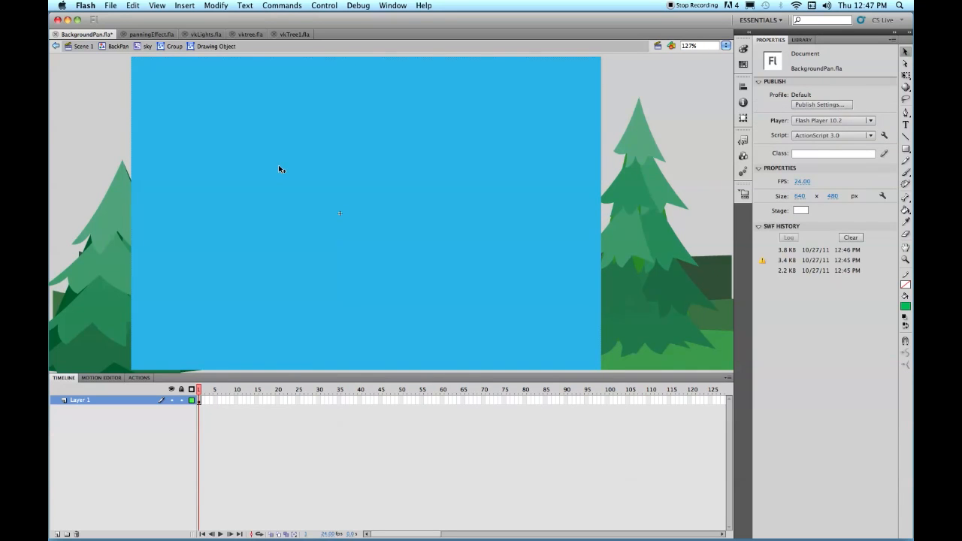
{"action": "left_click", "coordinate": [279, 168]}
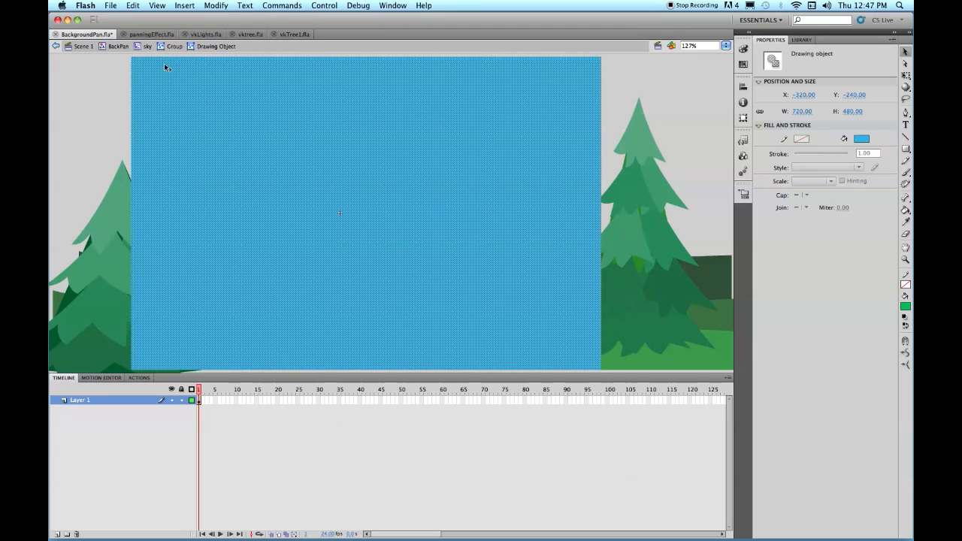
{"action": "left_click", "coordinate": [139, 47]}
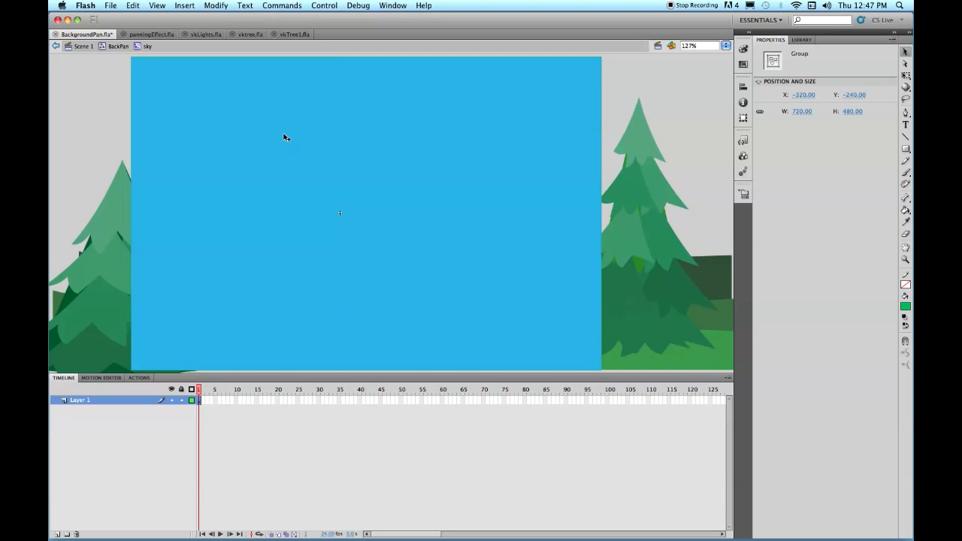
Break the sky group apart into a plain shape and fill it with dark navy blue
{"action": "key", "text": "super+b"}
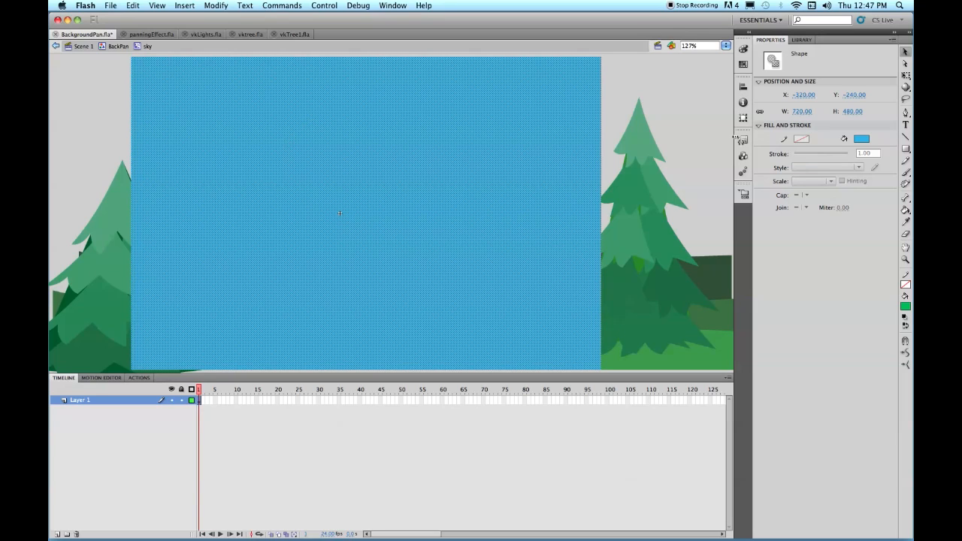
{"action": "left_click", "coordinate": [907, 307]}
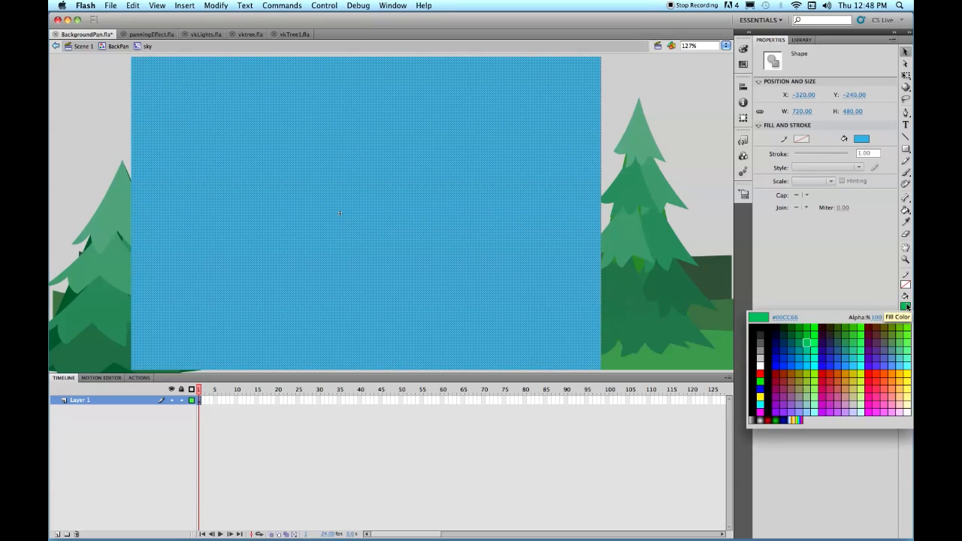
{"action": "left_click", "coordinate": [780, 345]}
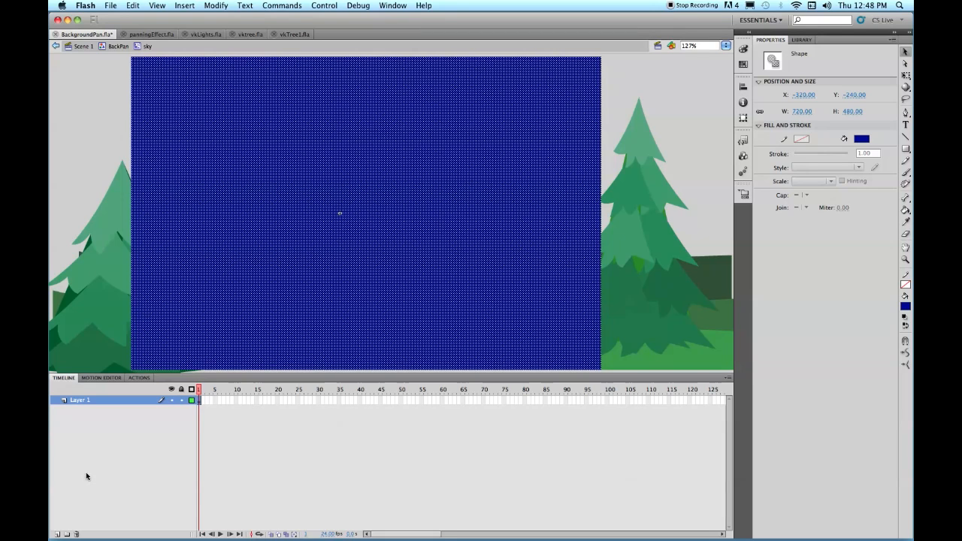
Rename Layer 1 as sky and lock it, with a new layer named stars above it
{"action": "double_click", "coordinate": [78, 400]}
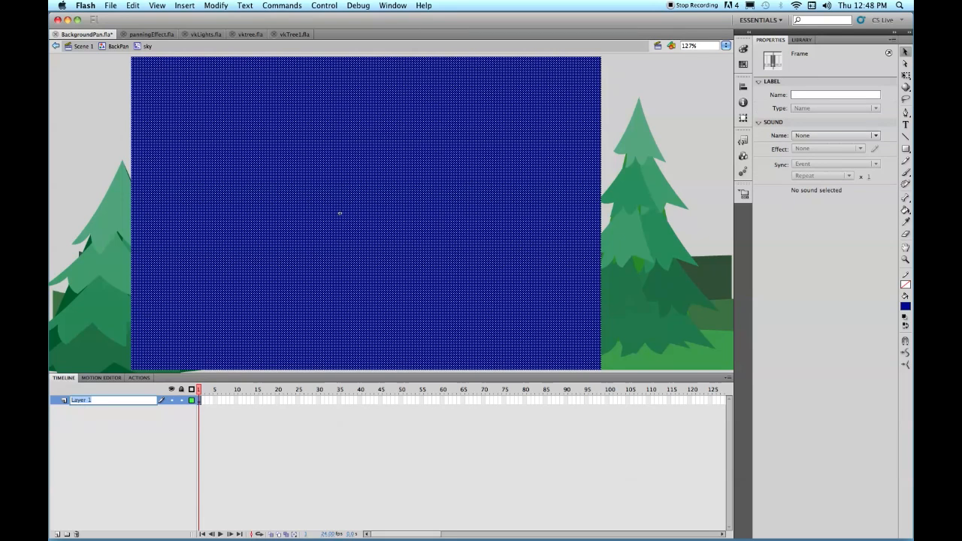
{"action": "type", "text": "s"}
{"action": "left_click", "coordinate": [56, 534]}
{"action": "left_click", "coordinate": [181, 411]}
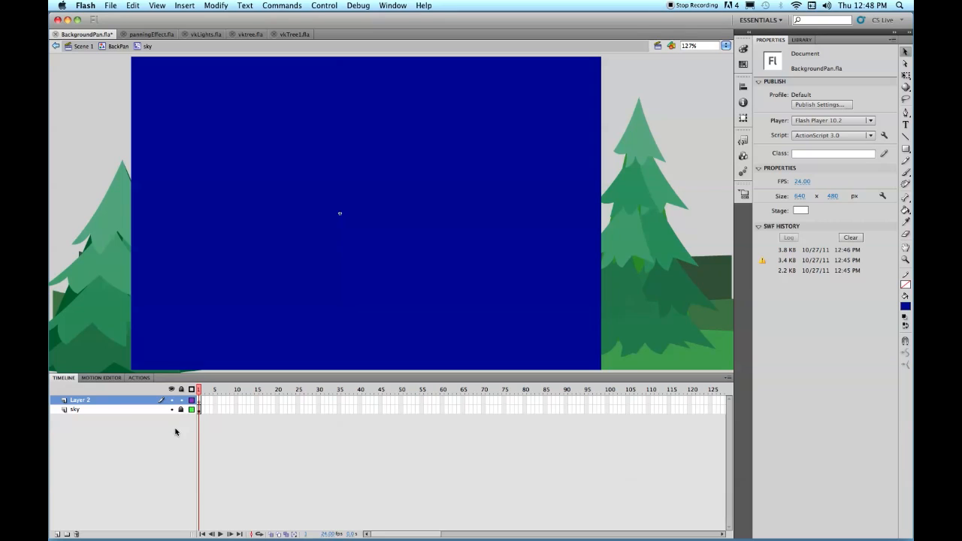
{"action": "double_click", "coordinate": [74, 403]}
{"action": "type", "text": "stars"}
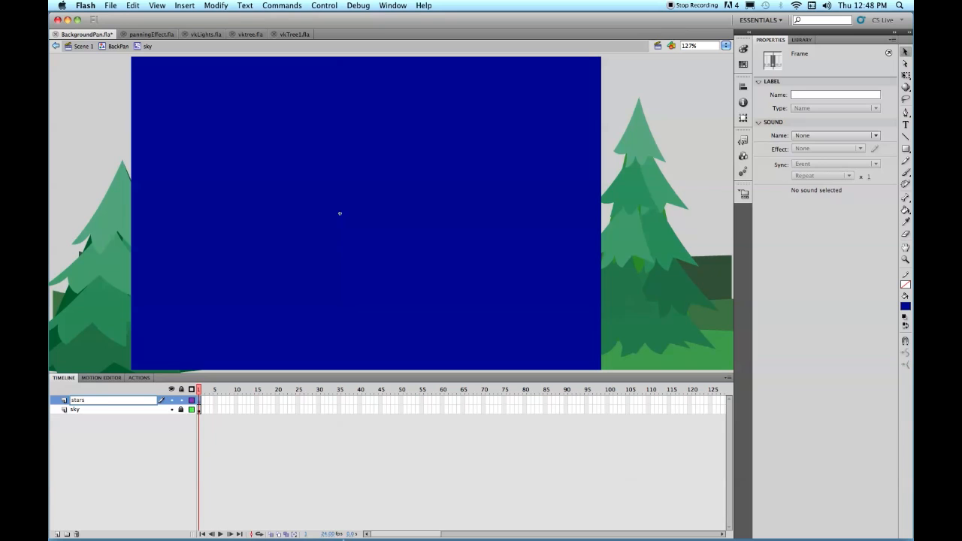
{"action": "left_click", "coordinate": [411, 493]}
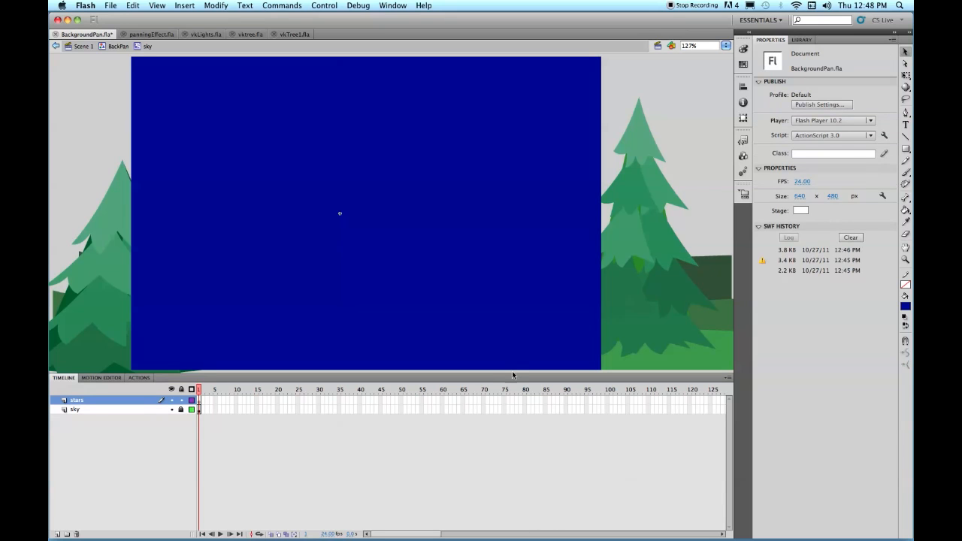
Place five instances of the Light symbol from the library as scattered stars across the upper half of the sky
{"action": "left_click", "coordinate": [802, 39]}
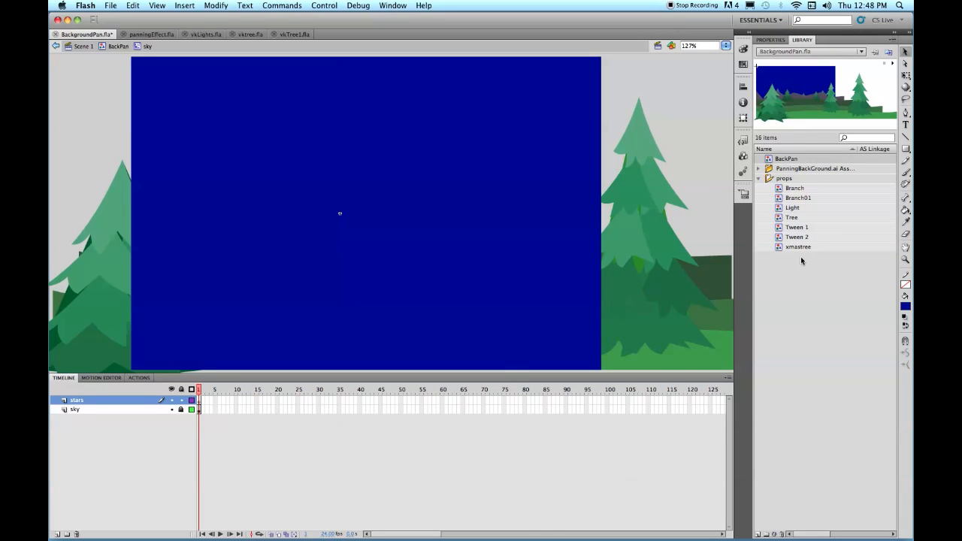
{"action": "left_click", "coordinate": [779, 209]}
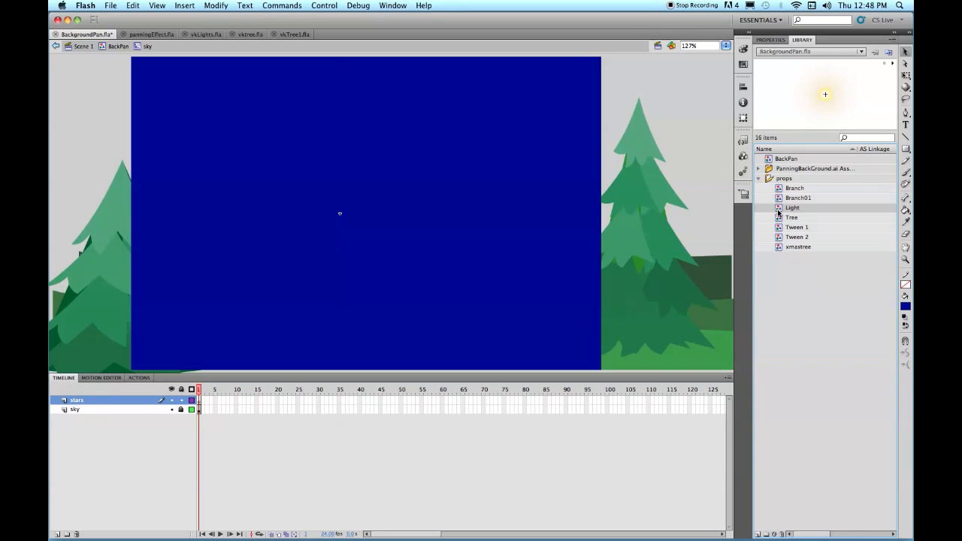
{"action": "left_click_drag", "start_coordinate": [780, 209], "coordinate": [252, 169]}
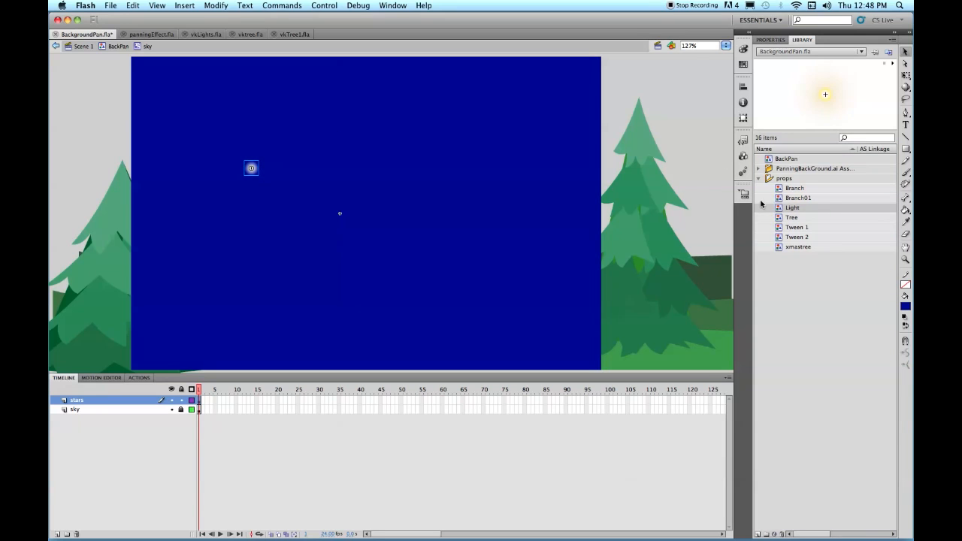
{"action": "left_click_drag", "start_coordinate": [782, 209], "coordinate": [481, 109]}
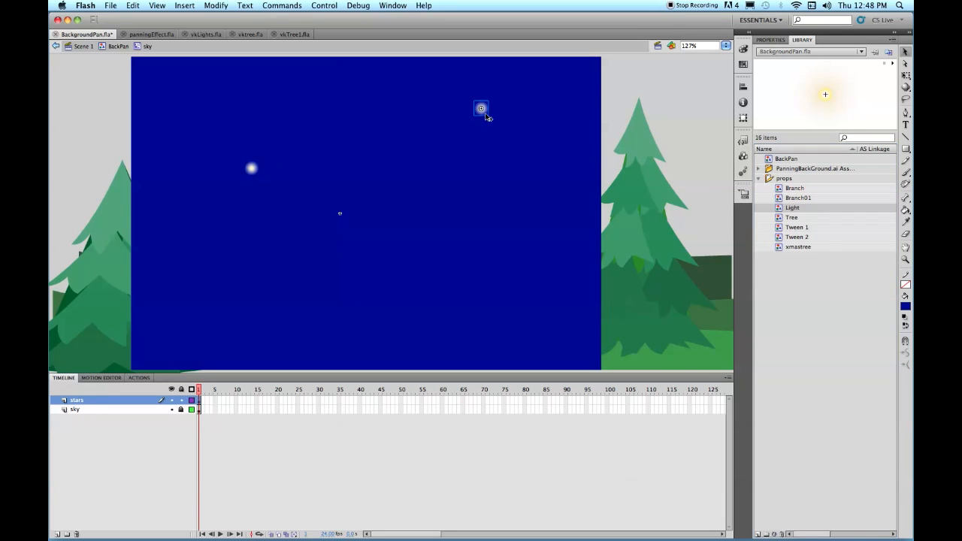
{"action": "left_click_drag", "start_coordinate": [510, 186], "coordinate": [509, 182]}
{"action": "left_click_drag", "start_coordinate": [780, 210], "coordinate": [218, 86]}
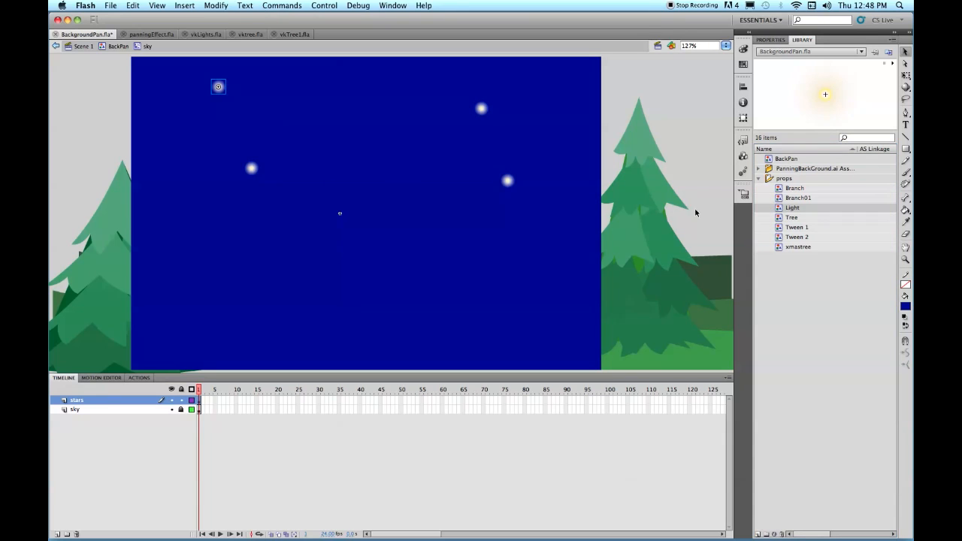
{"action": "left_click_drag", "start_coordinate": [781, 209], "coordinate": [387, 99]}
Extend the stars and sky layers to frame 56 to match the length of the Light symbol's animation
{"action": "double_click", "coordinate": [387, 100]}
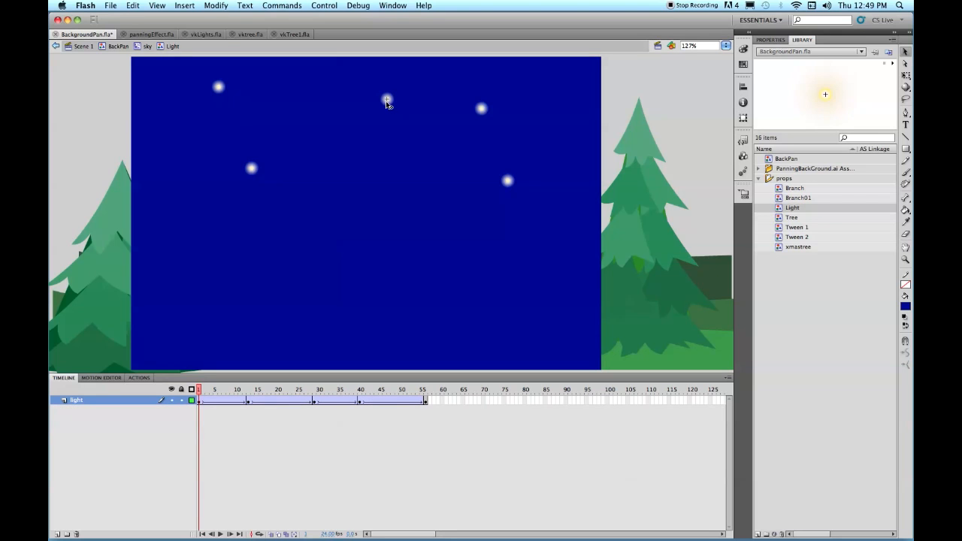
{"action": "left_click", "coordinate": [425, 401]}
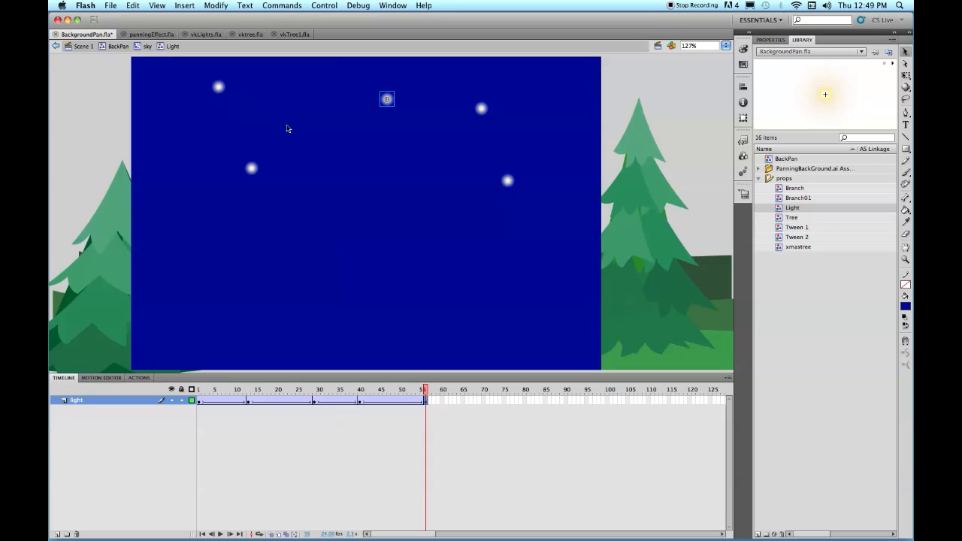
{"action": "left_click", "coordinate": [137, 47]}
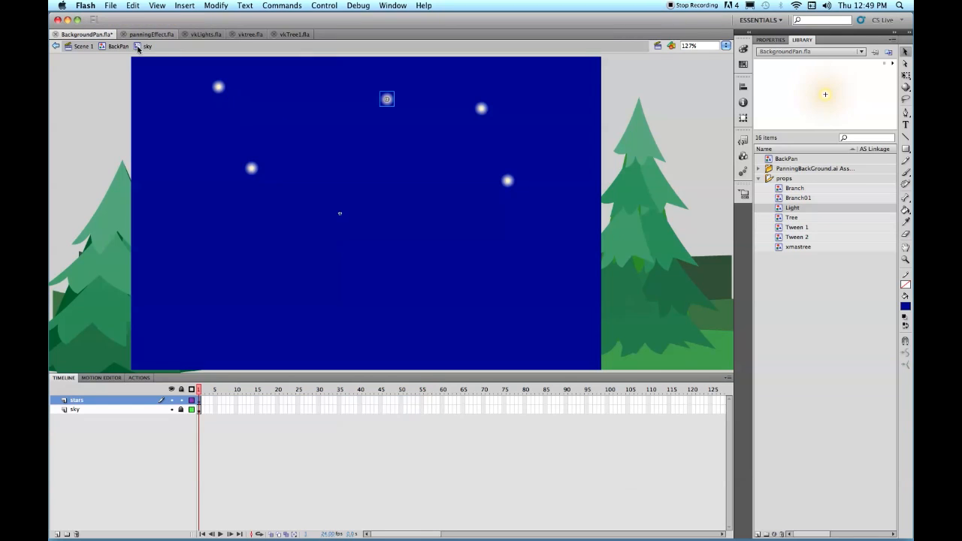
{"action": "left_click", "coordinate": [425, 401]}
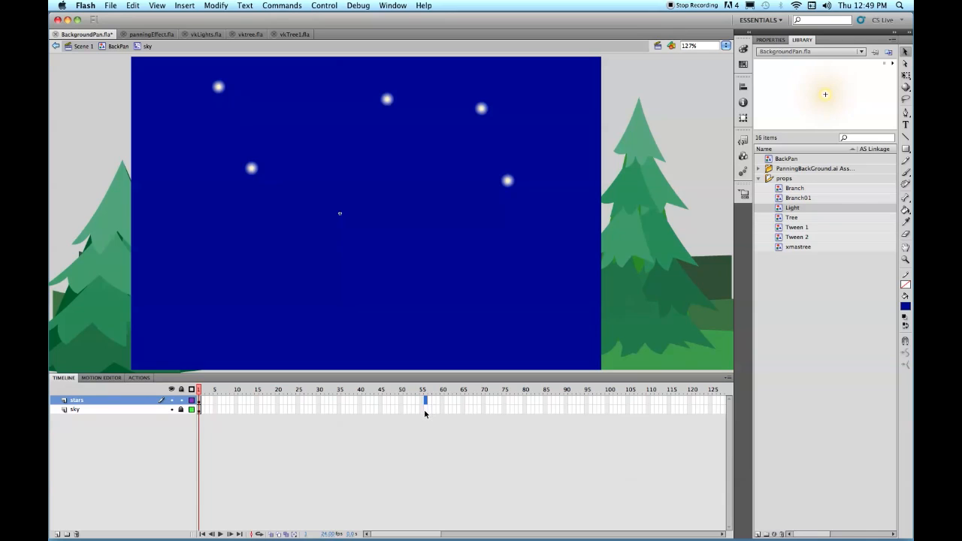
{"action": "left_click", "coordinate": [426, 410]}
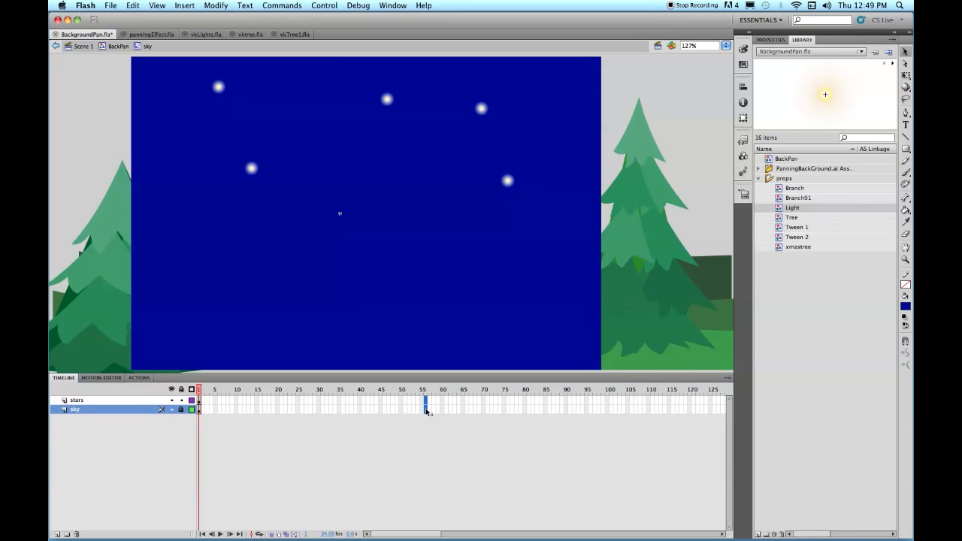
{"action": "key", "text": "F5"}
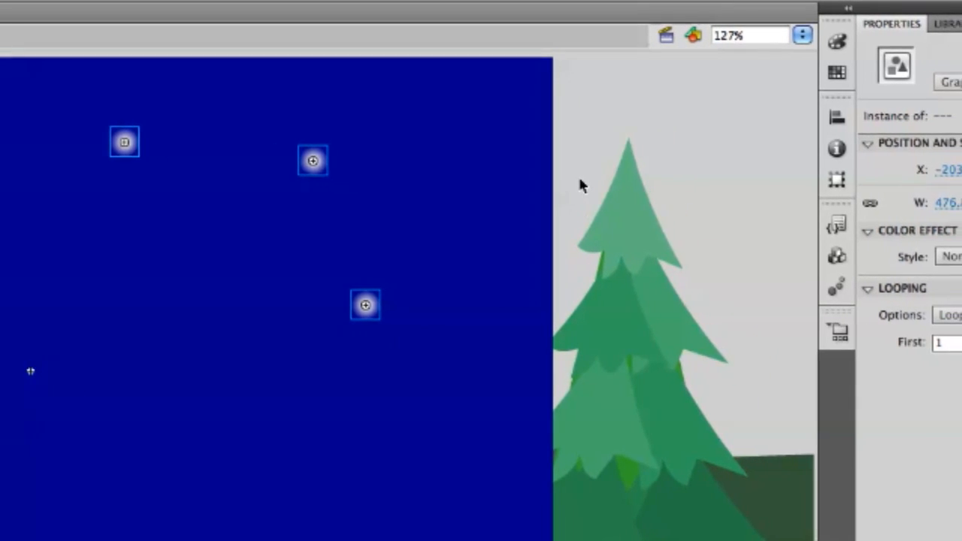
Deselect all the stars and set the first loop frame of the lower-right star to 15
{"action": "left_click", "coordinate": [588, 194]}
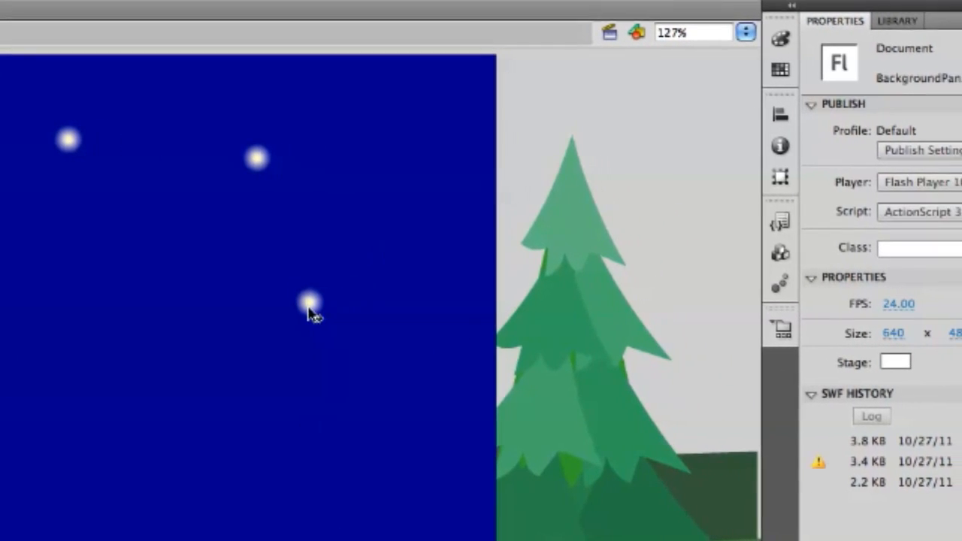
{"action": "left_click", "coordinate": [337, 304]}
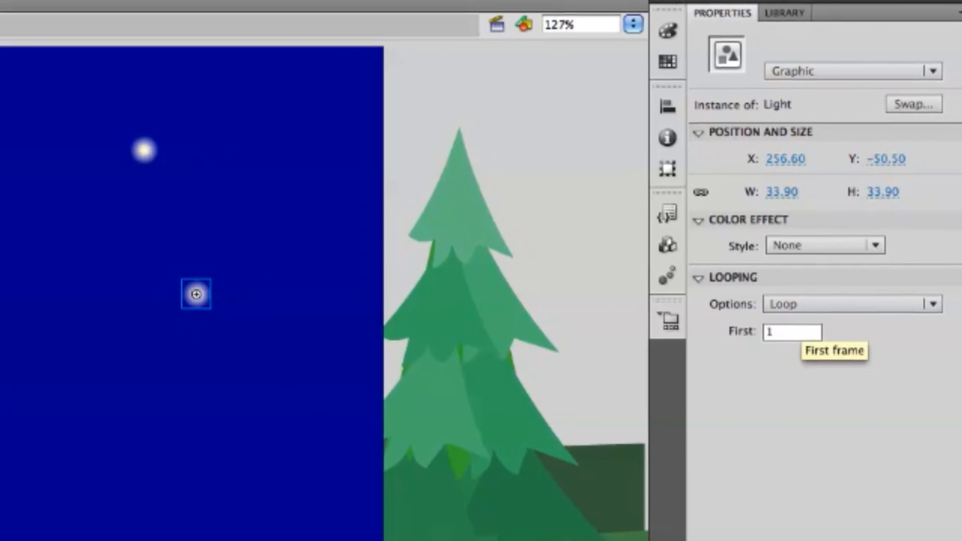
{"action": "left_click", "coordinate": [824, 334]}
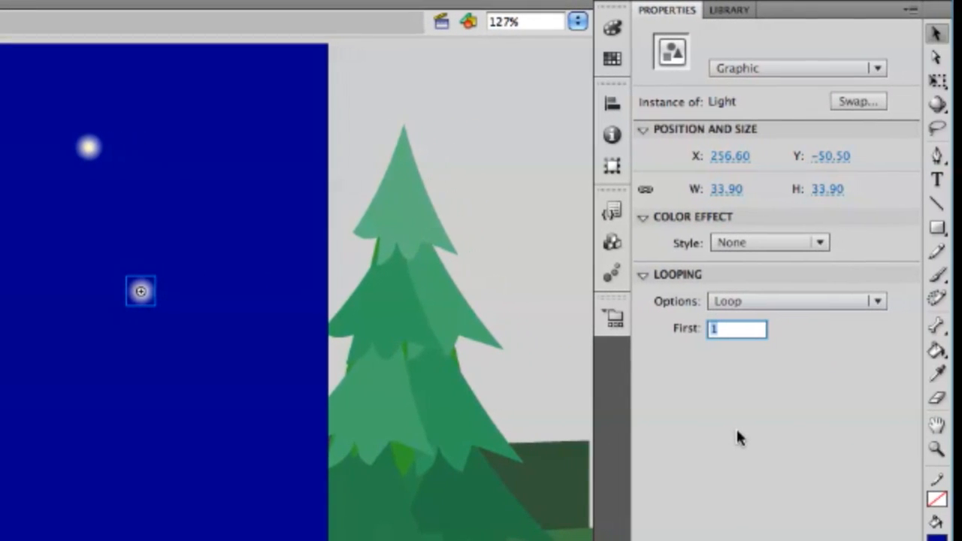
{"action": "type", "text": "15"}
{"action": "key", "text": "Return"}
Set the first loop frame of the top-centre star to 23
{"action": "left_click", "coordinate": [89, 147]}
{"action": "left_click", "coordinate": [737, 331]}
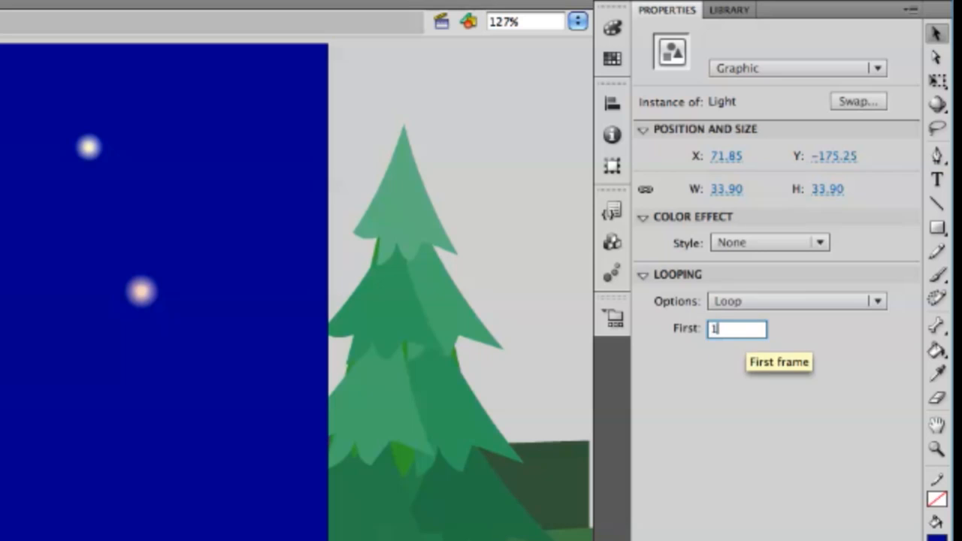
{"action": "key", "text": "ctrl+a"}
{"action": "type", "text": "23"}
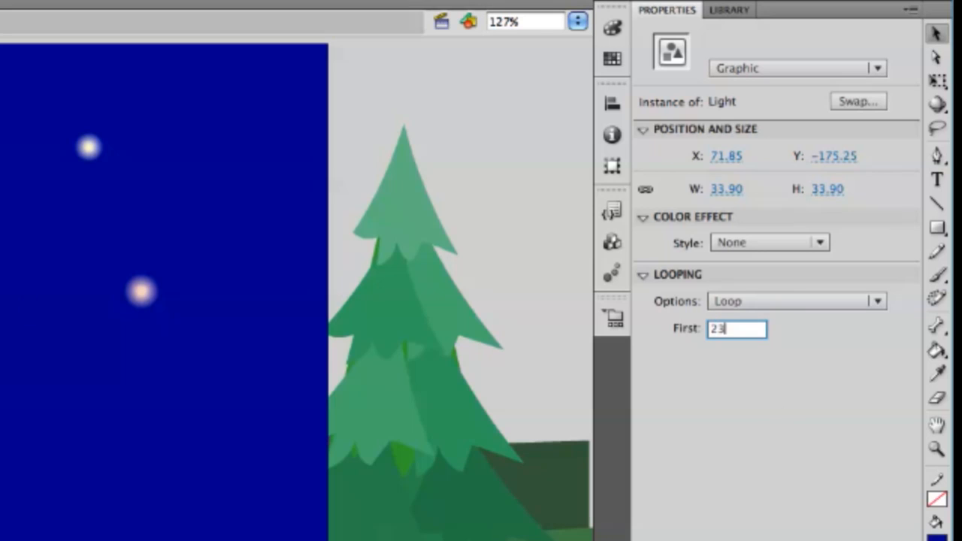
{"action": "key", "text": "Return"}
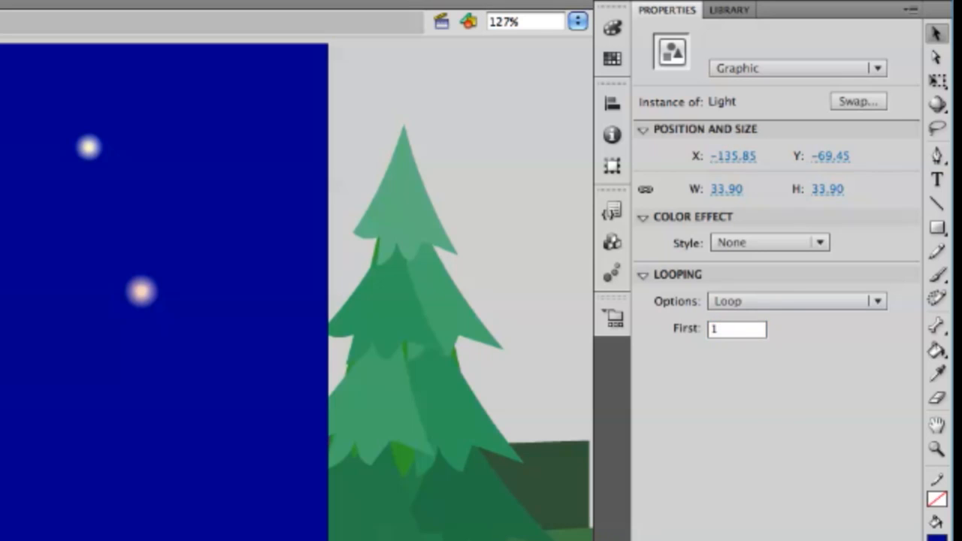
Set the first loop frame of the lower-left star to 40
{"action": "left_click", "coordinate": [723, 330]}
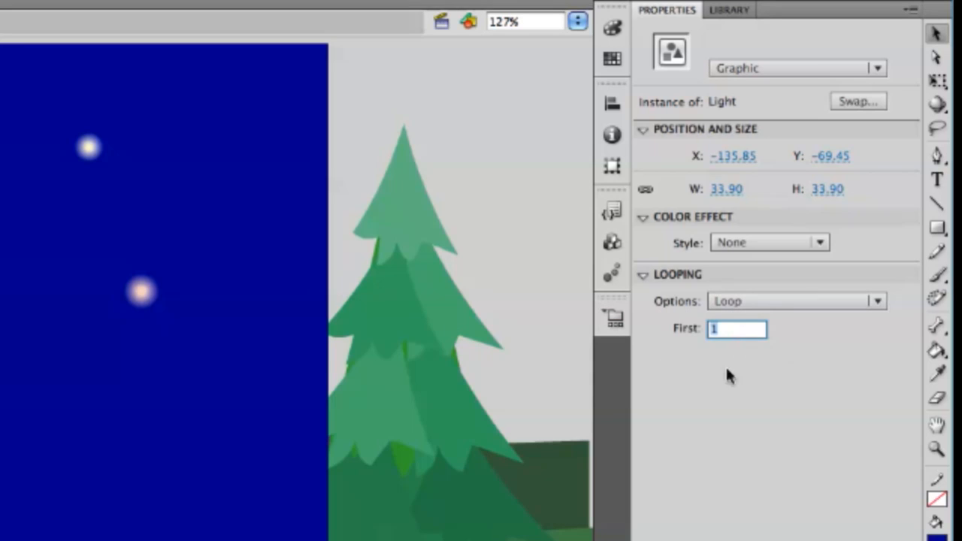
{"action": "type", "text": "40"}
{"action": "key", "text": "Return"}
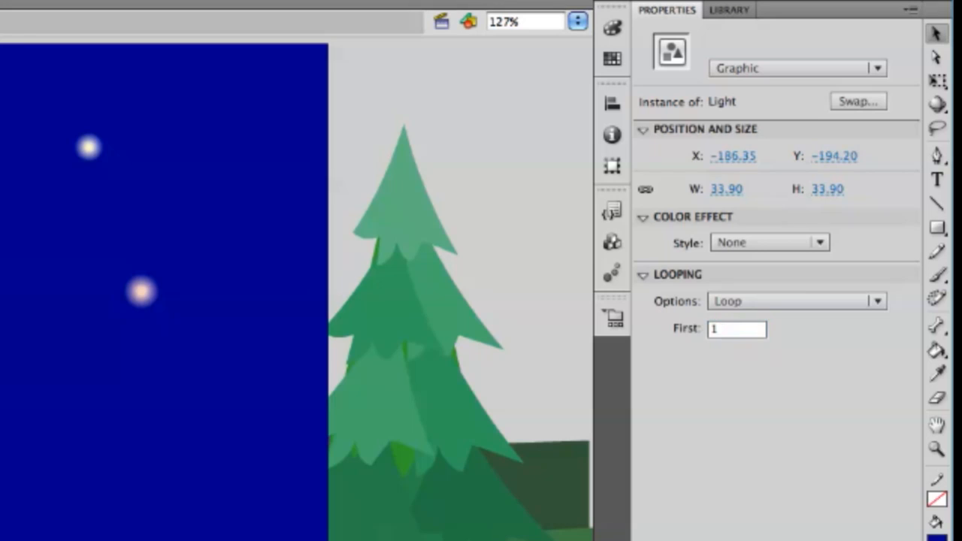
Set the first loop frame of the upper-left star to 43
{"action": "left_click", "coordinate": [733, 330]}
{"action": "type", "text": "43"}
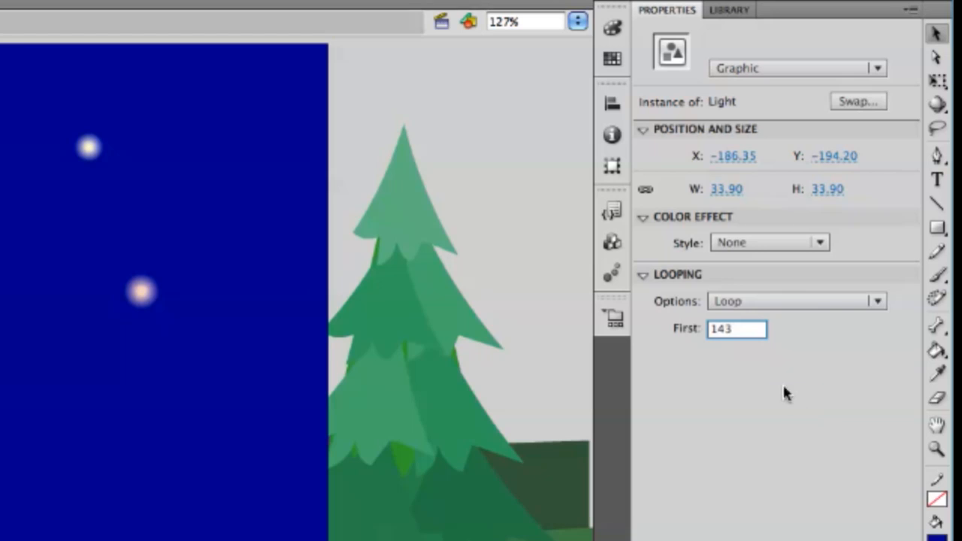
{"action": "left_click", "coordinate": [717, 330]}
{"action": "key", "text": "BackSpace"}
{"action": "left_click", "coordinate": [779, 423]}
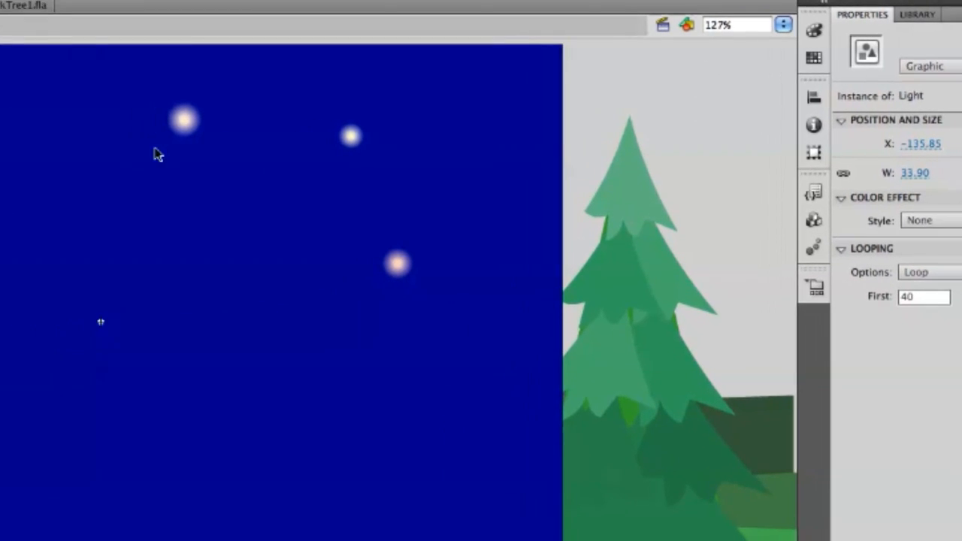
Select the top-centre star to check it among the other stars, and clear the selection
{"action": "left_click", "coordinate": [185, 123]}
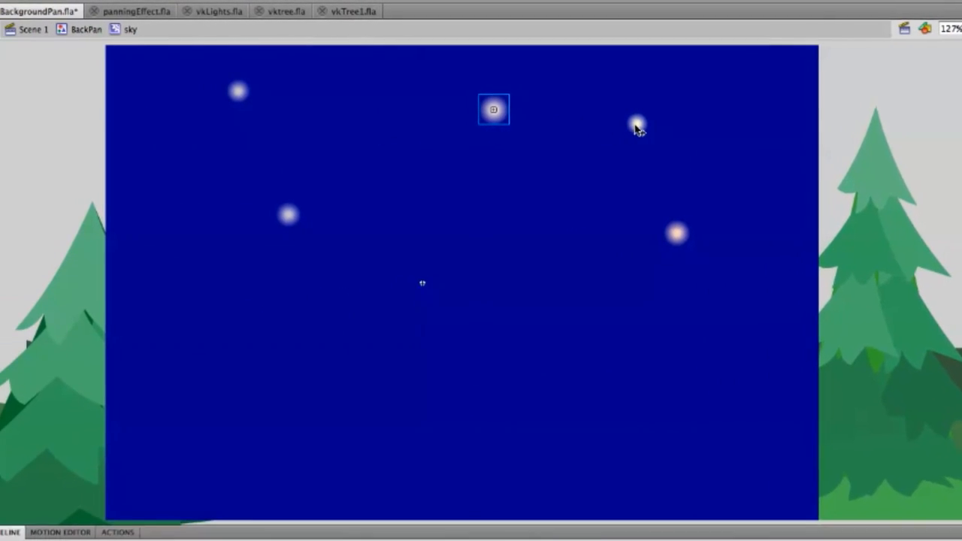
{"action": "left_click", "coordinate": [579, 128]}
{"action": "left_click", "coordinate": [700, 234]}
{"action": "left_click", "coordinate": [496, 202]}
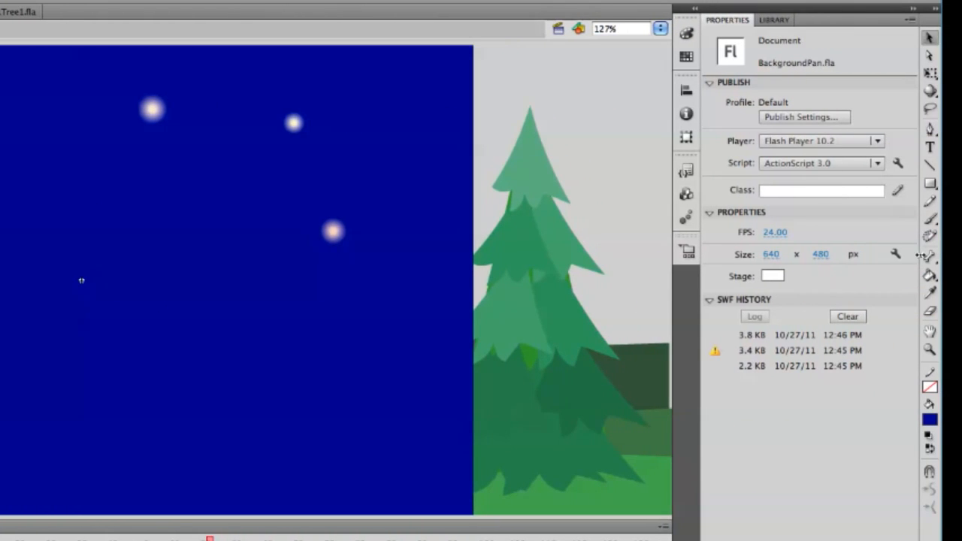
Switch to the Spray Brush Tool and choose the Light symbol from the props folder as its spray symbol
{"action": "left_click", "coordinate": [933, 221]}
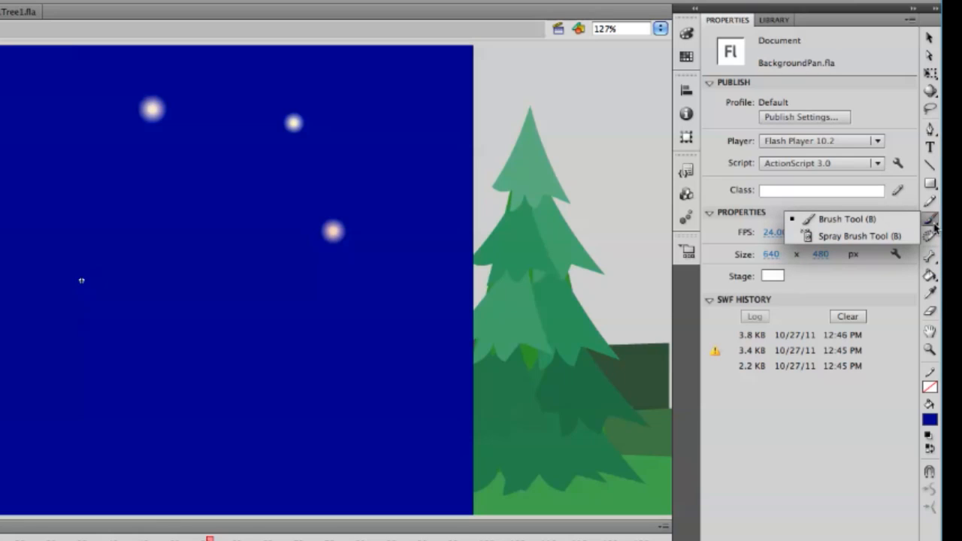
{"action": "left_click", "coordinate": [855, 236]}
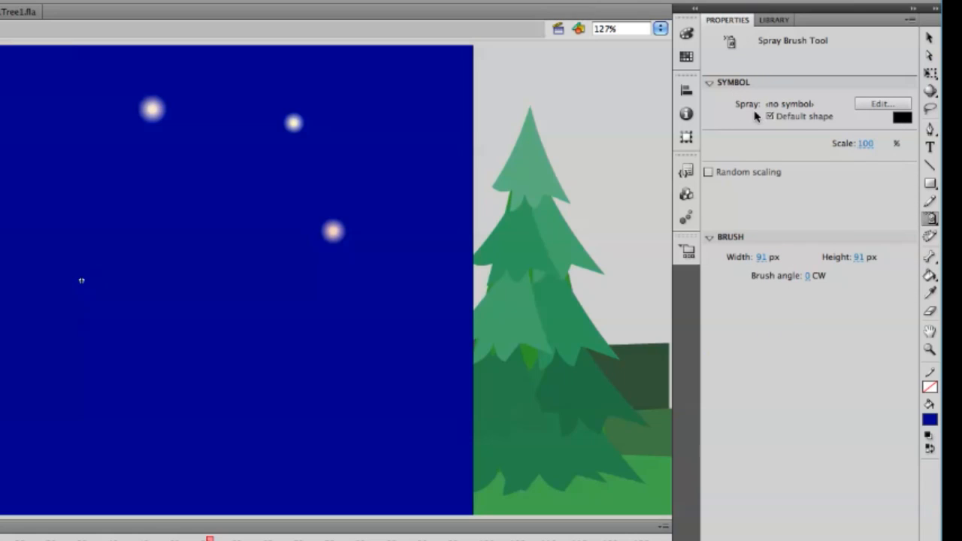
{"action": "left_click", "coordinate": [709, 83]}
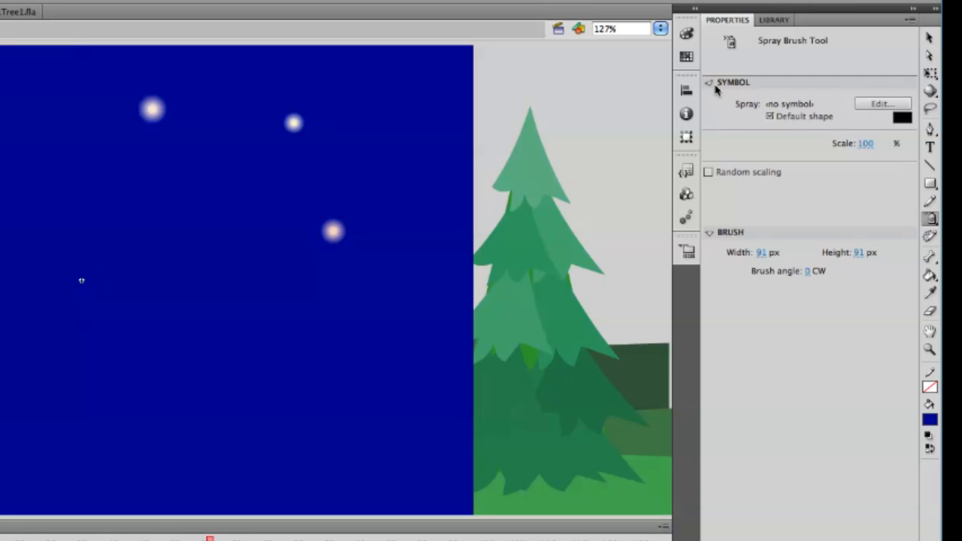
{"action": "left_click", "coordinate": [710, 82]}
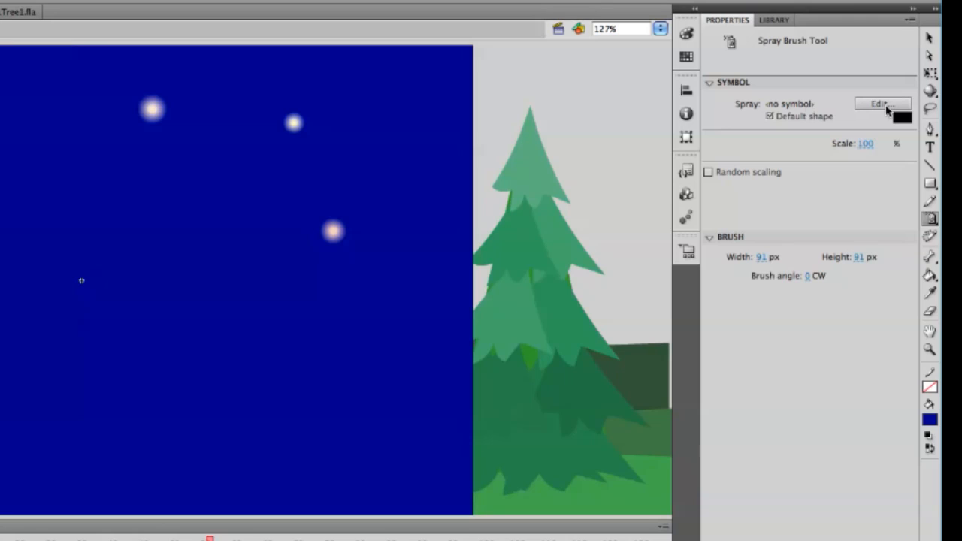
{"action": "left_click", "coordinate": [887, 107]}
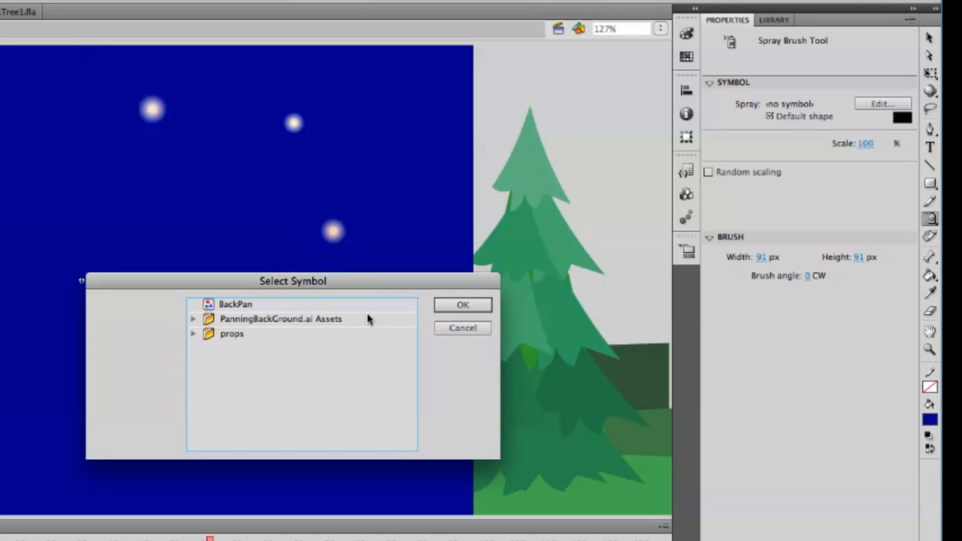
{"action": "left_click", "coordinate": [193, 334]}
{"action": "left_click", "coordinate": [233, 379]}
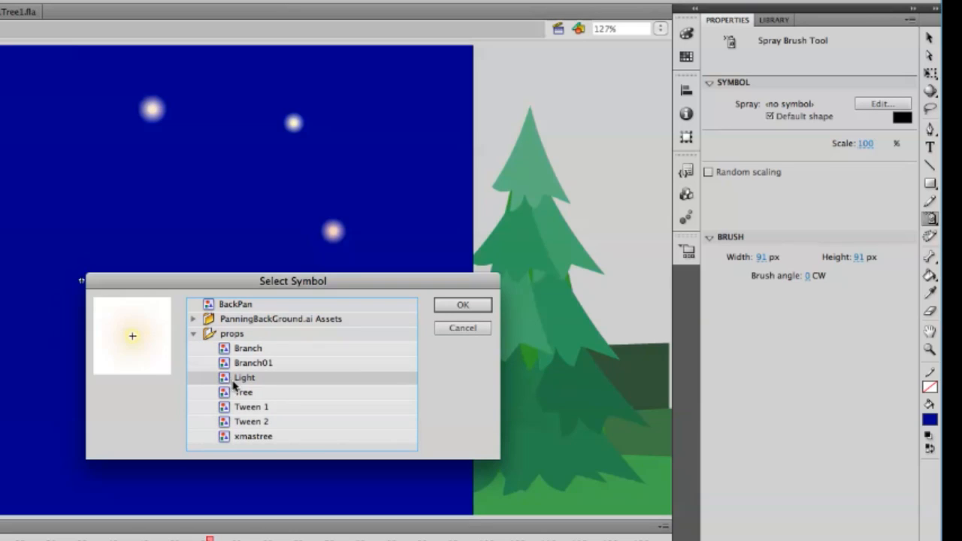
{"action": "left_click", "coordinate": [472, 305]}
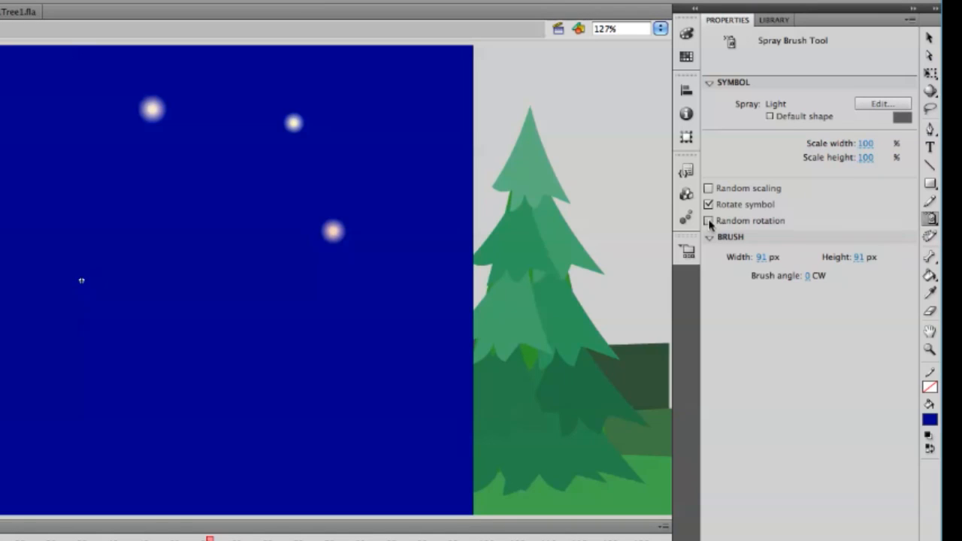
Enable random scaling for the spray and set the symbol's scale width and scale height to 50%
{"action": "left_click", "coordinate": [709, 189]}
{"action": "left_click", "coordinate": [866, 157]}
{"action": "type", "text": "62"}
{"action": "key", "text": "Return"}
{"action": "left_click_drag", "start_coordinate": [865, 143], "coordinate": [846, 143]}
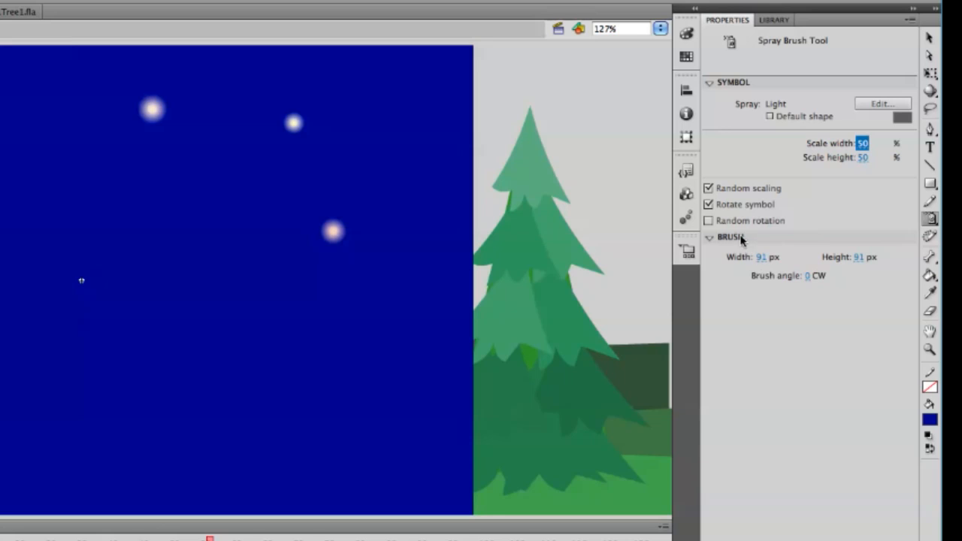
Set the spray brush's width and height to 48 px
{"action": "left_click_drag", "start_coordinate": [761, 257], "coordinate": [736, 265]}
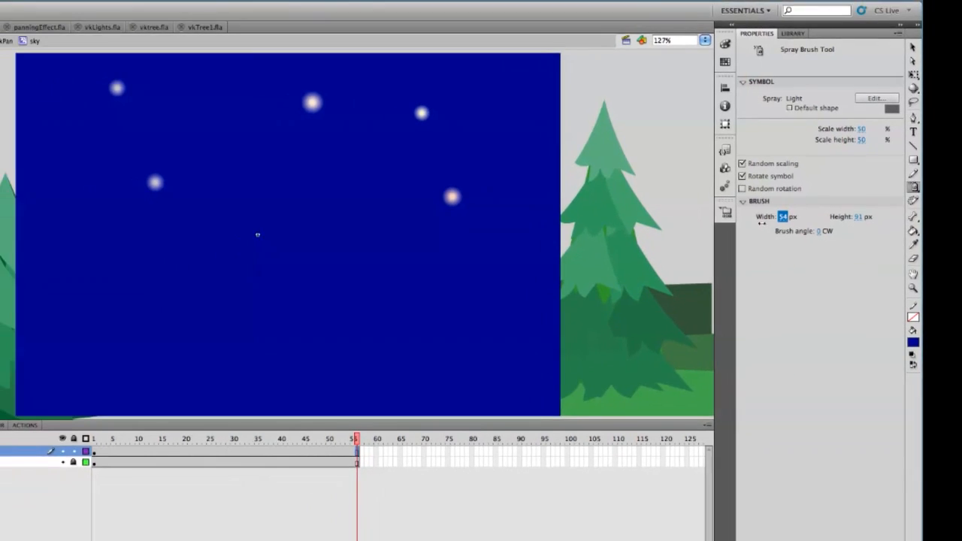
{"action": "left_click_drag", "start_coordinate": [761, 224], "coordinate": [760, 222]}
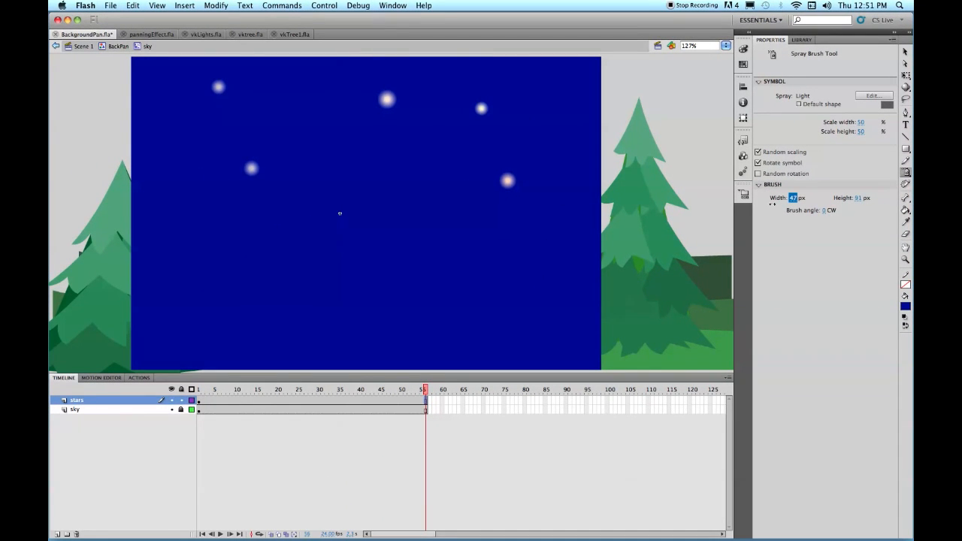
{"action": "left_click_drag", "start_coordinate": [772, 204], "coordinate": [773, 204]}
{"action": "left_click_drag", "start_coordinate": [860, 201], "coordinate": [840, 203]}
Spray several clusters of small Light stars across the sky between the larger stars and save the file
{"action": "left_click", "coordinate": [319, 127]}
{"action": "left_click", "coordinate": [341, 143]}
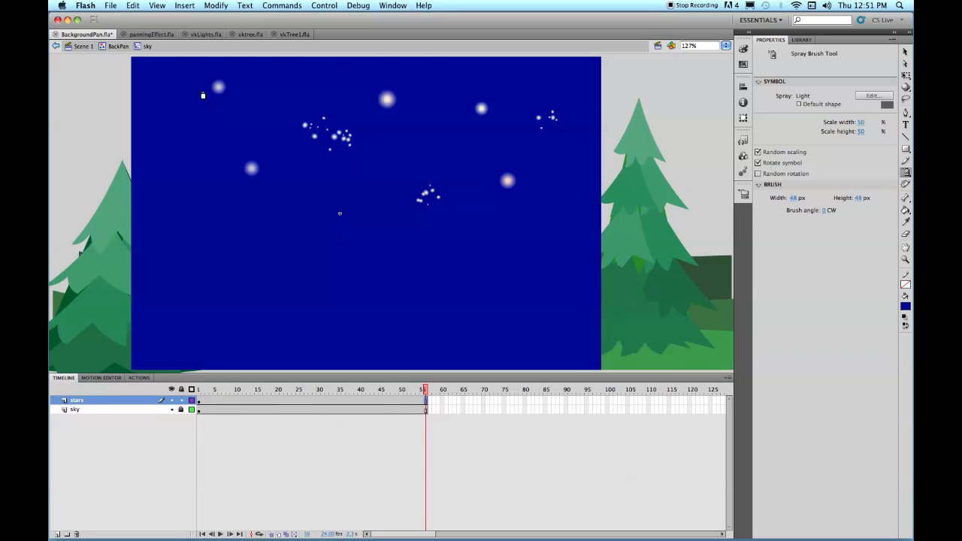
{"action": "left_click", "coordinate": [197, 153]}
{"action": "key", "text": "super+s"}
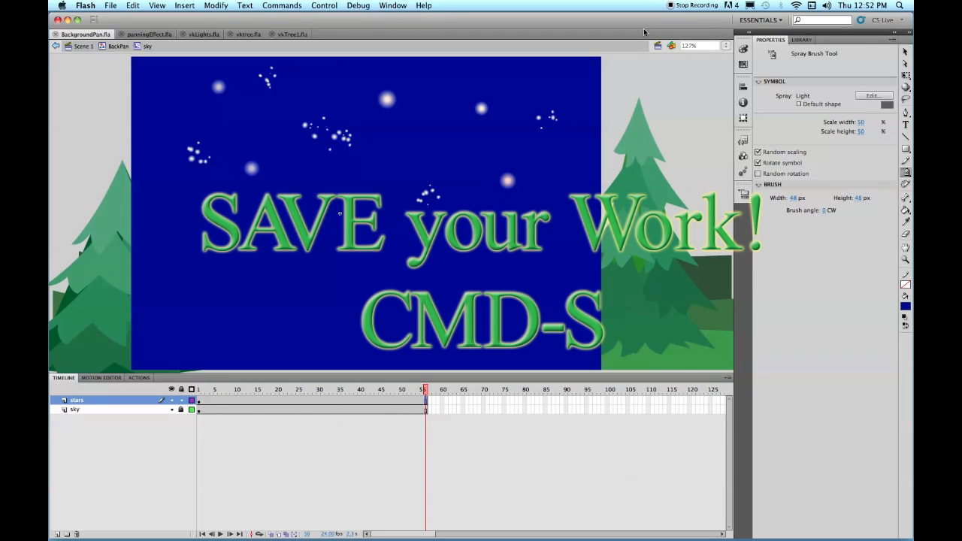
Return to Scene 1 and test the movie to view the night sky in the panning background
{"action": "left_click", "coordinate": [66, 46]}
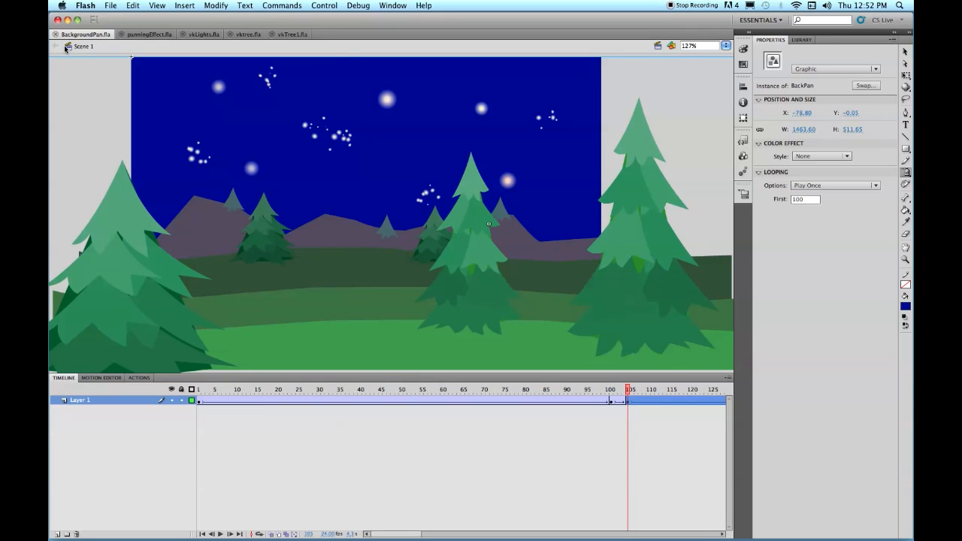
{"action": "key", "text": "super+Return"}
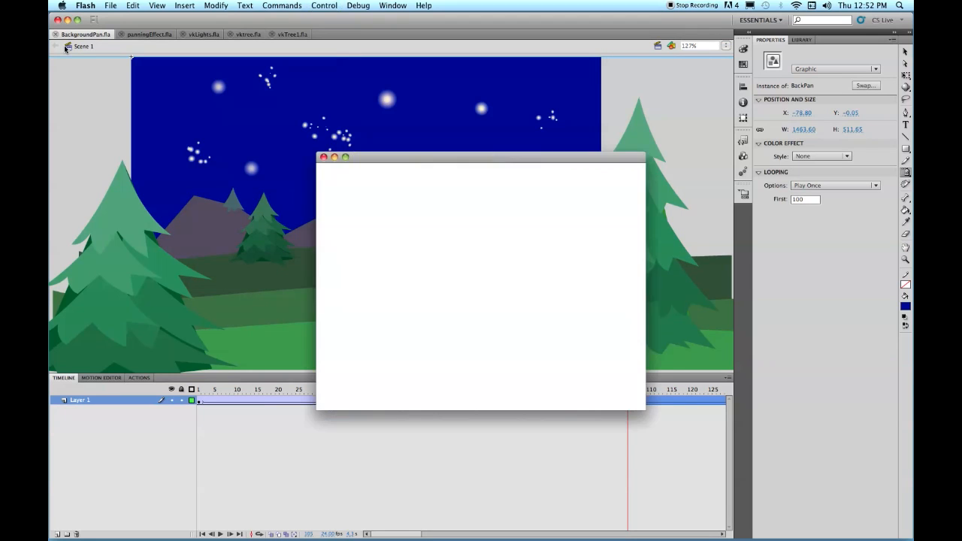